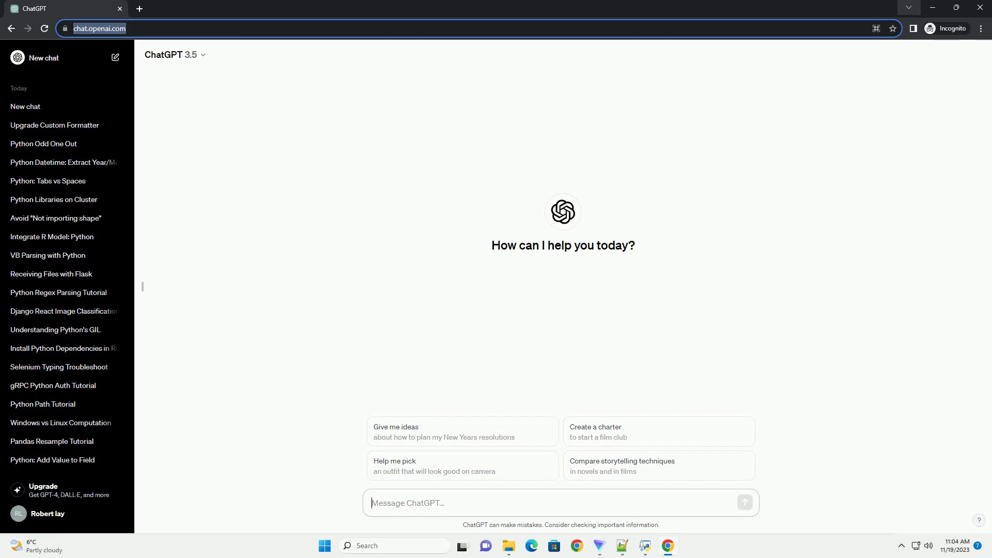
text(write an informative tutorial about two different remote server communication using python with code example)
Send ChatGPT the prompt requesting a Python tutorial on two remote server communication methods
key(Return)
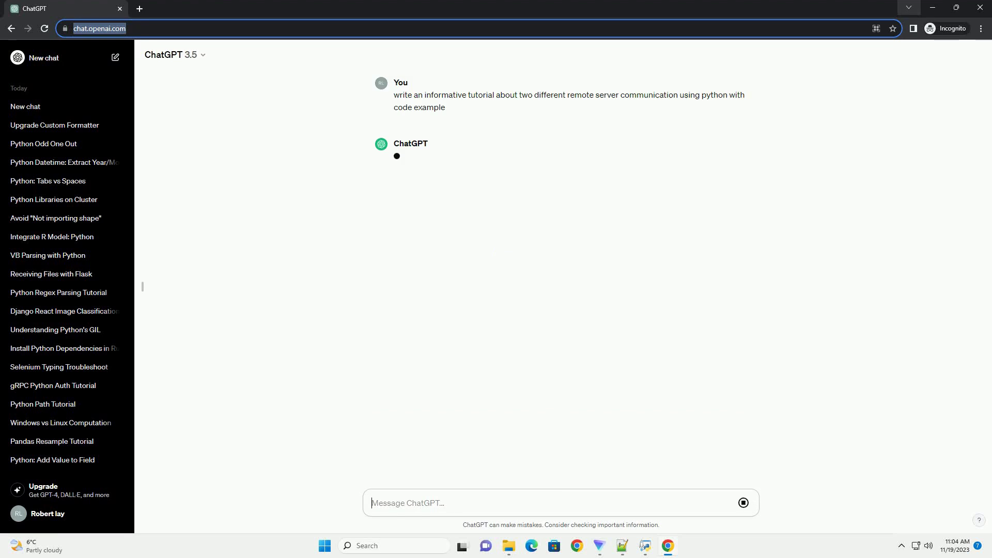